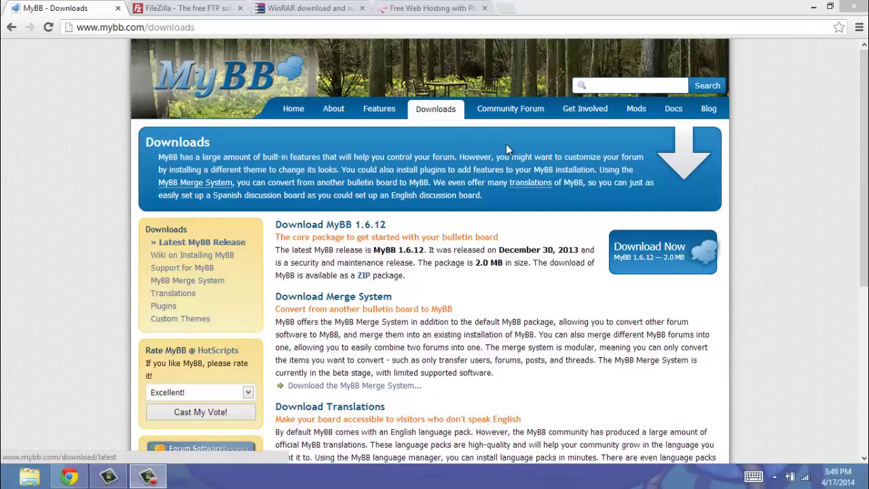
Look through the FileZilla and WinRAR download tabs, ending on the 000webhost free hosting page.
left_click(211, 10)
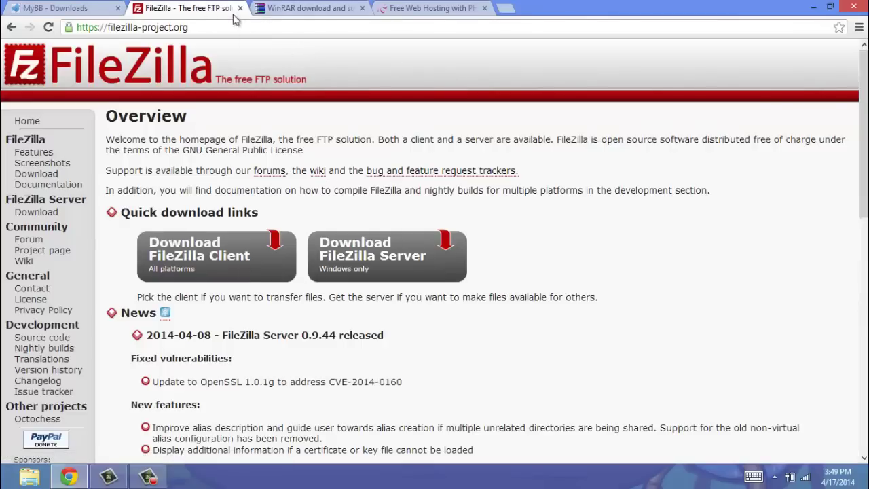
left_click(269, 9)
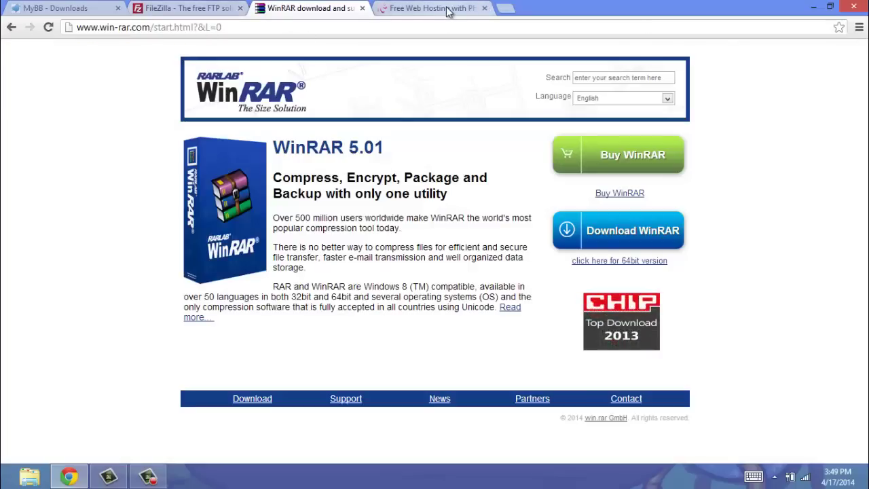
left_click(409, 9)
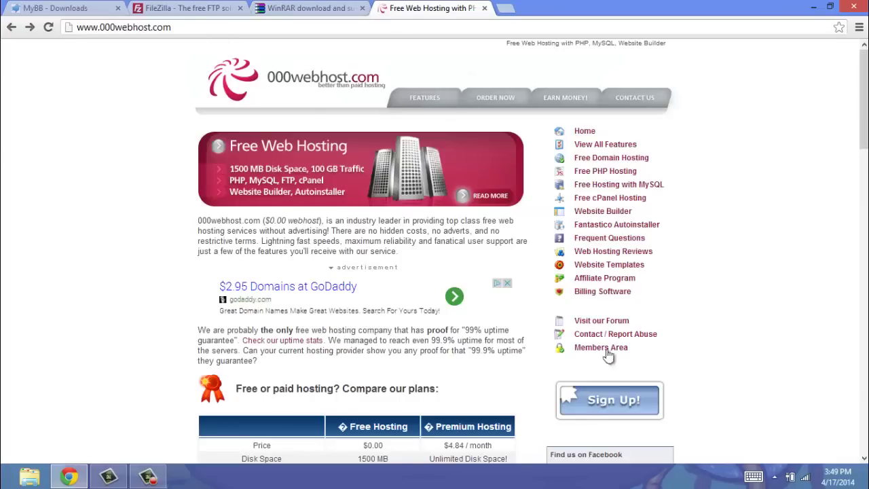
Start a free 000webhost sign-up and choose the subdomain spicyyoutubevideo.comlu.com.
left_click(591, 411)
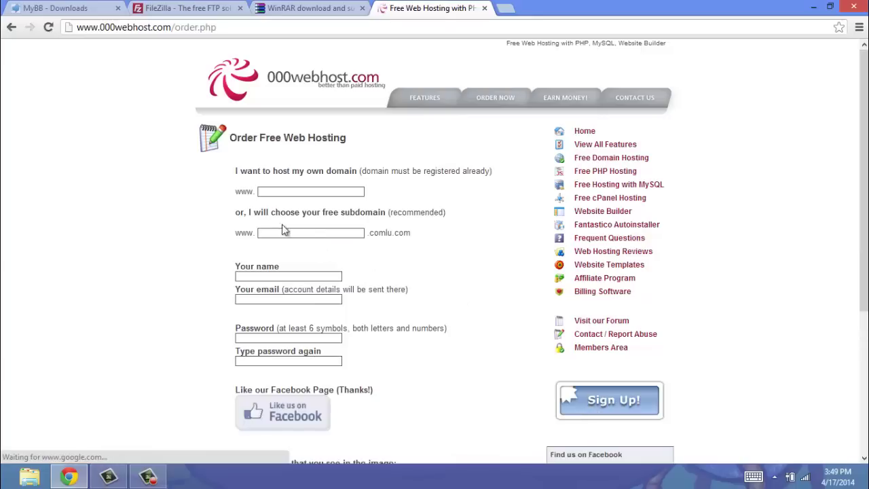
left_click(326, 191)
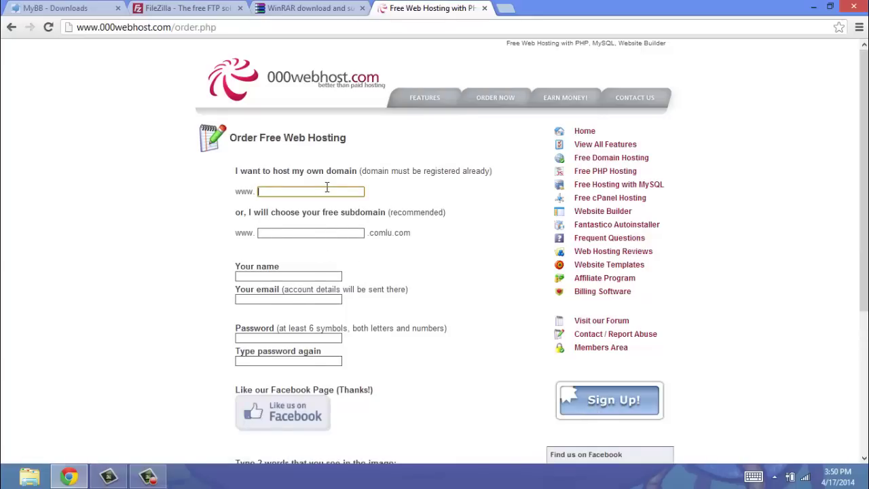
left_click(329, 235)
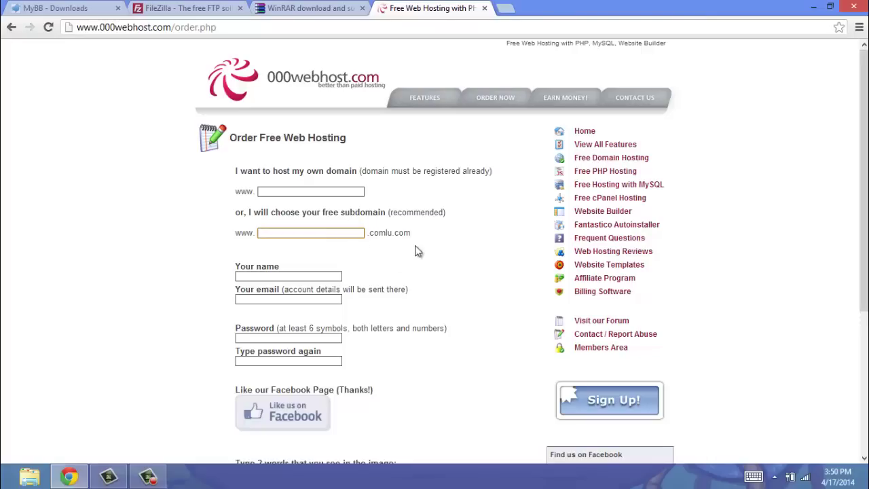
left_click_drag(373, 232, 391, 232)
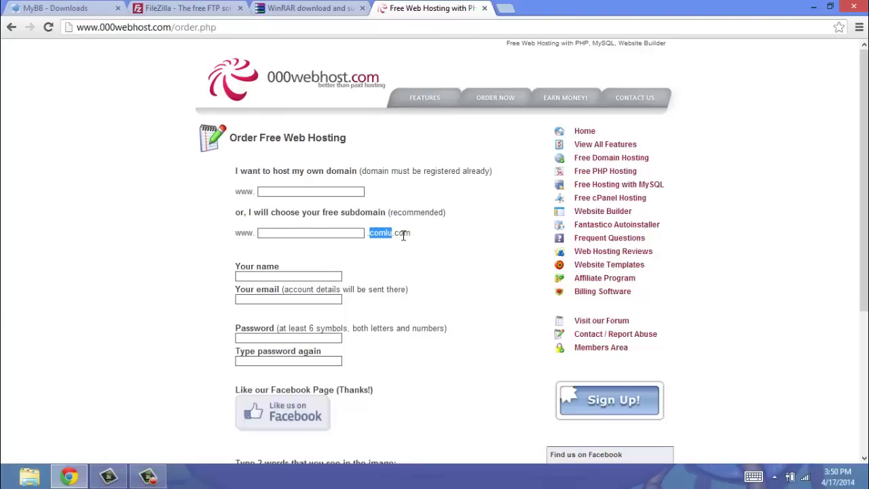
Complete the remaining account details, agree to the Terms of Service and create the account.
scroll(391, 235, "down", 3)
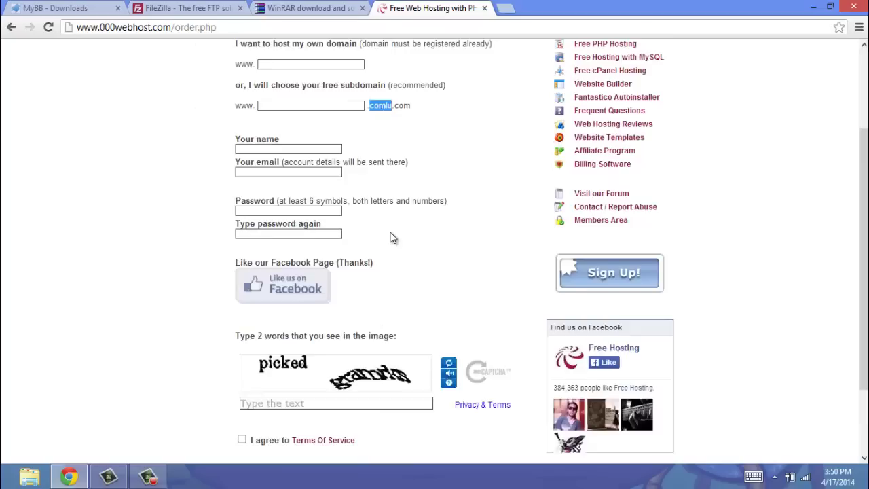
scroll(407, 251, "up", 3)
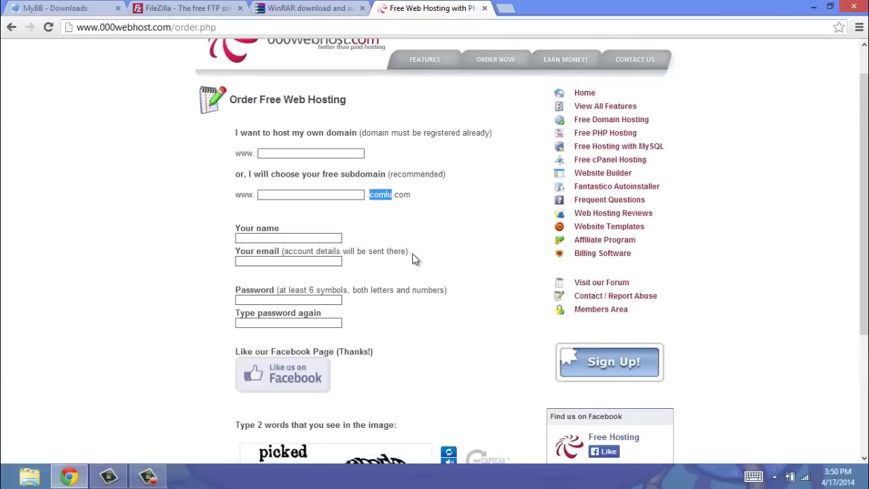
scroll(415, 260, "down", 1)
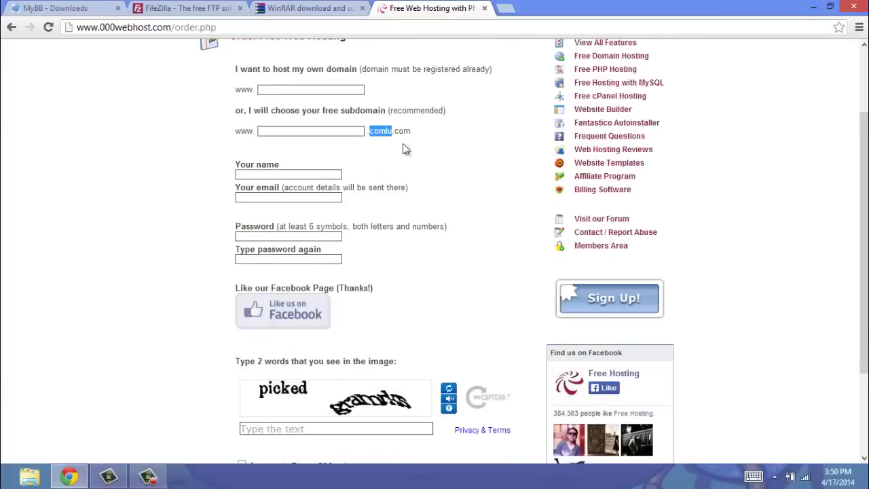
scroll(414, 166, "down", 1)
left_click(141, 478)
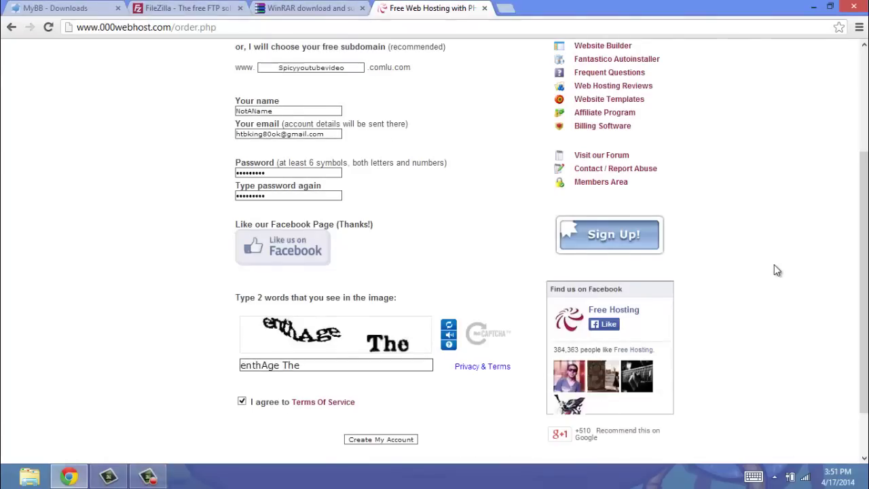
scroll(778, 270, "up", 3)
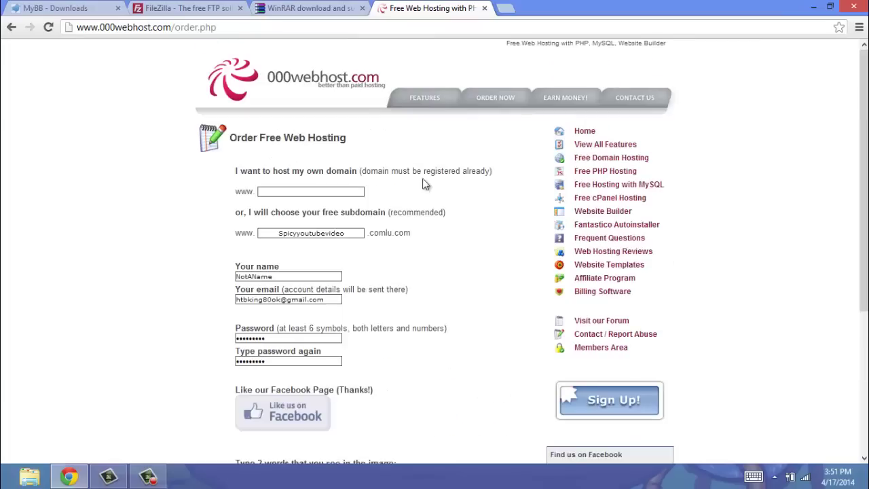
scroll(473, 271, "down", 4)
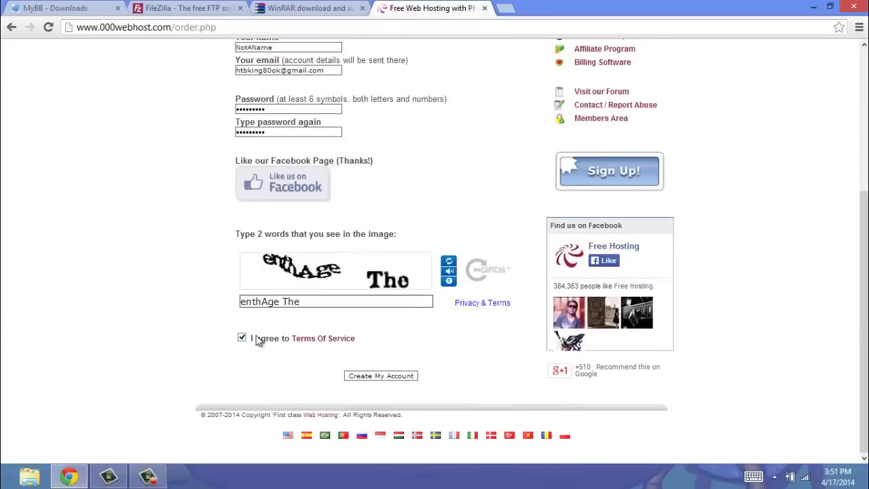
left_click(405, 377)
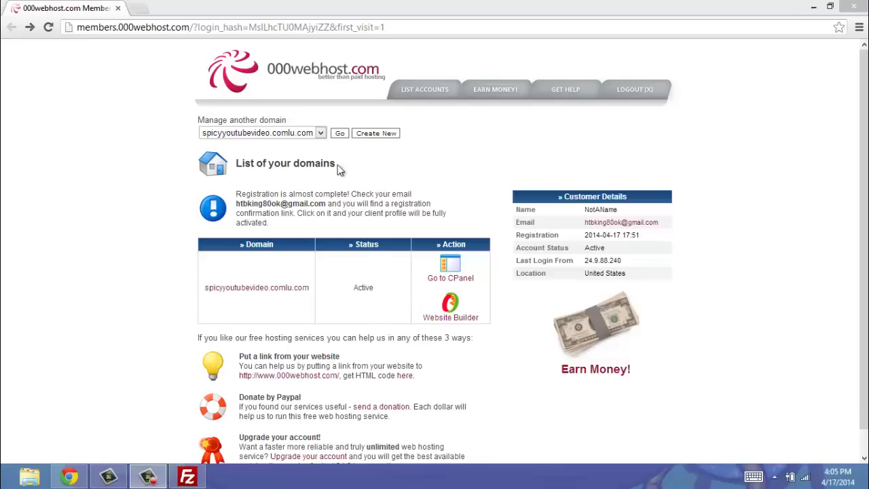
Preview spicyyoutubevideo.comlu.com in a separate tab to confirm it is live, then close it.
right_click(277, 288)
left_click(300, 299)
left_click(193, 8)
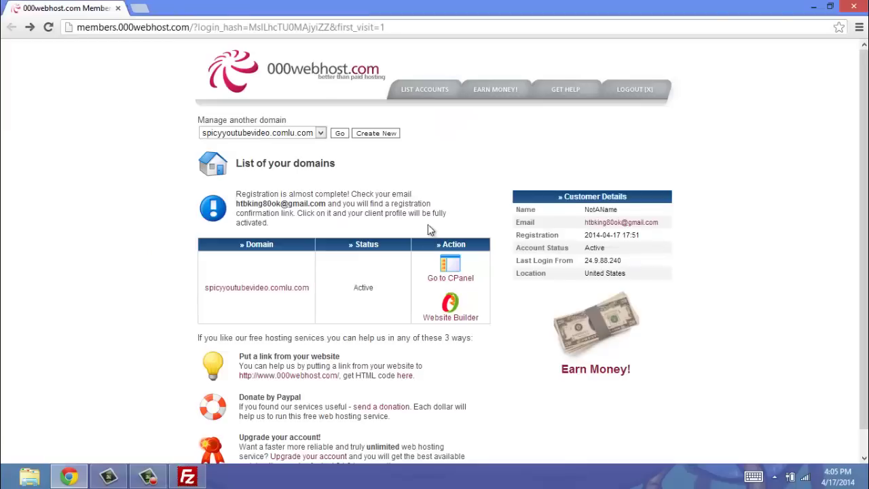
left_click(239, 8)
In cPanel's MySQL page, create a database ending _Data with a password-protected user ending _User.
left_click(448, 280)
scroll(451, 285, "down", 4)
scroll(438, 380, "down", 3)
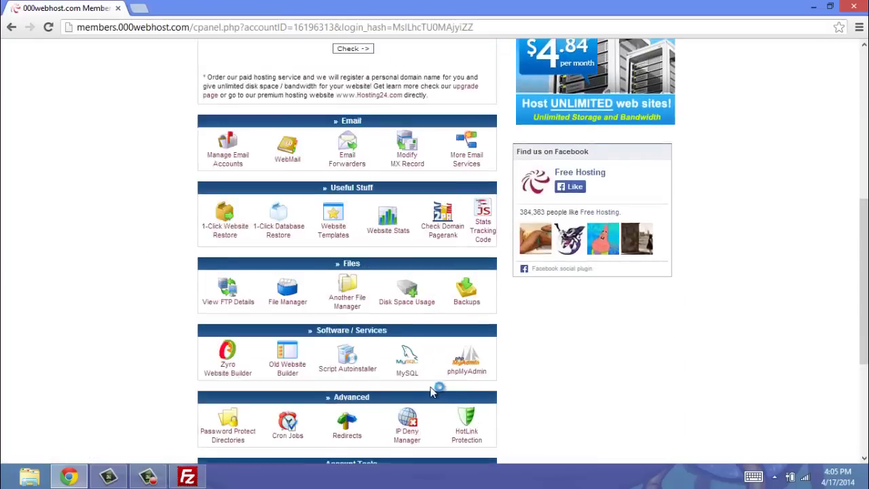
left_click(407, 313)
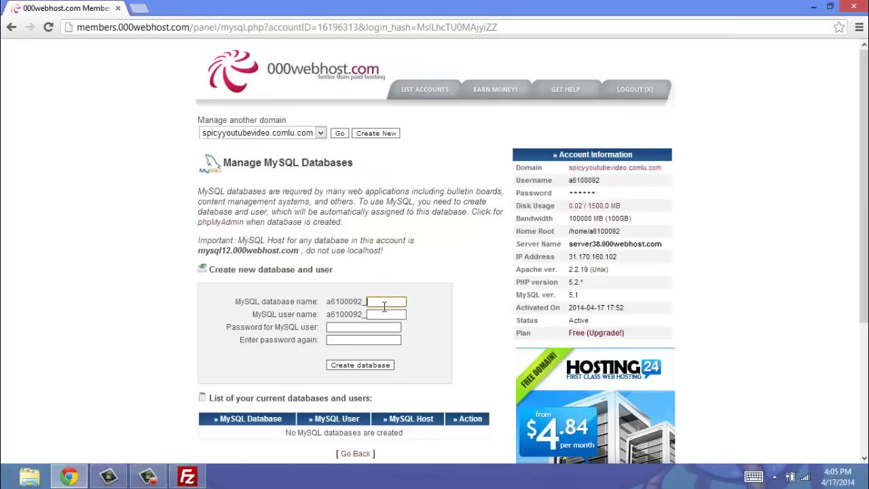
type("Data")
left_click(391, 314)
type("User")
left_click(357, 327)
type("••••••••")
left_click(342, 341)
type("••••••••")
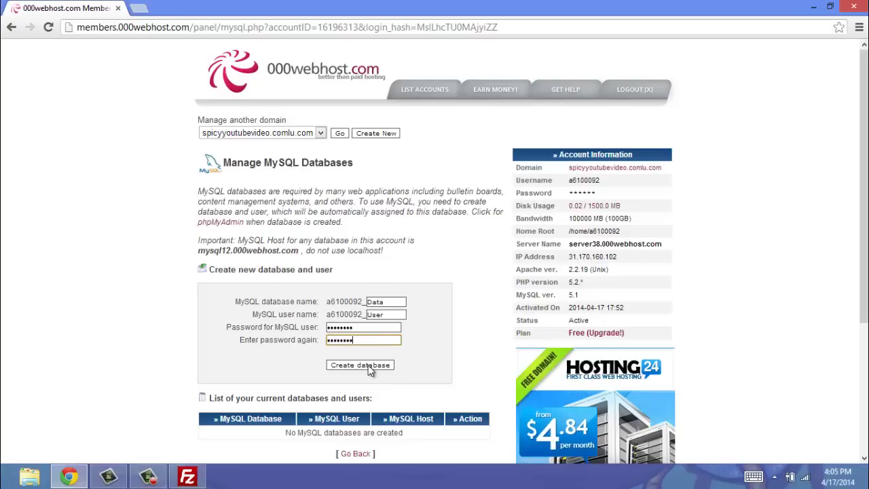
left_click(370, 365)
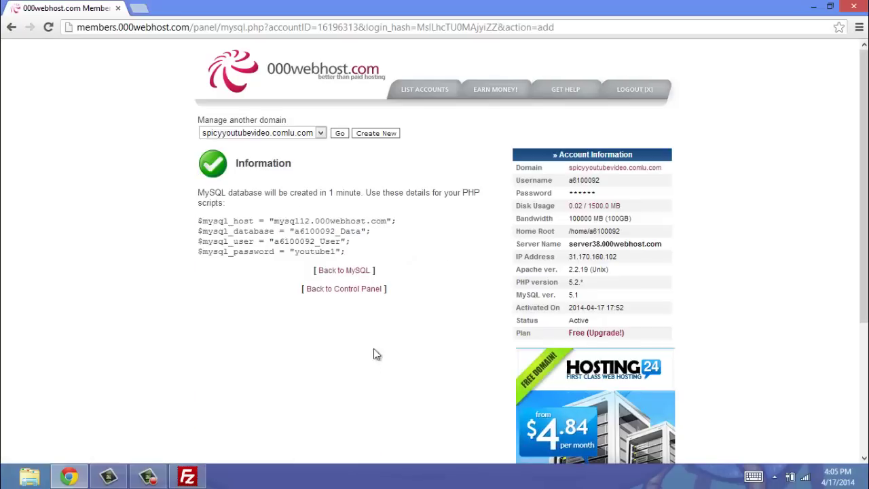
left_click(354, 270)
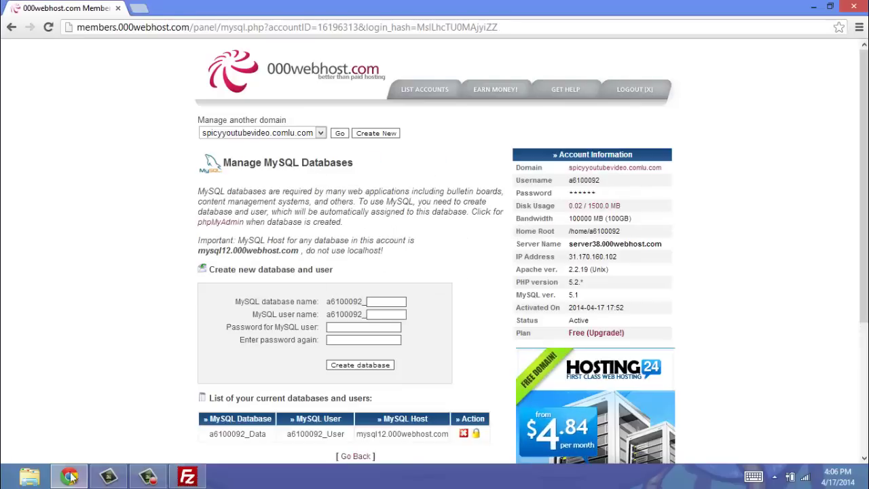
Copy the hosting server's IP address into FileZilla's Host field.
left_click(188, 477)
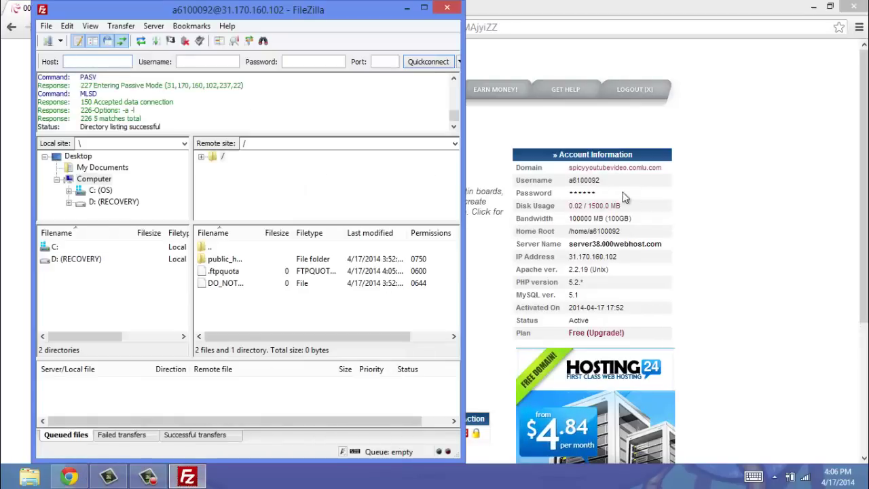
left_click(618, 263)
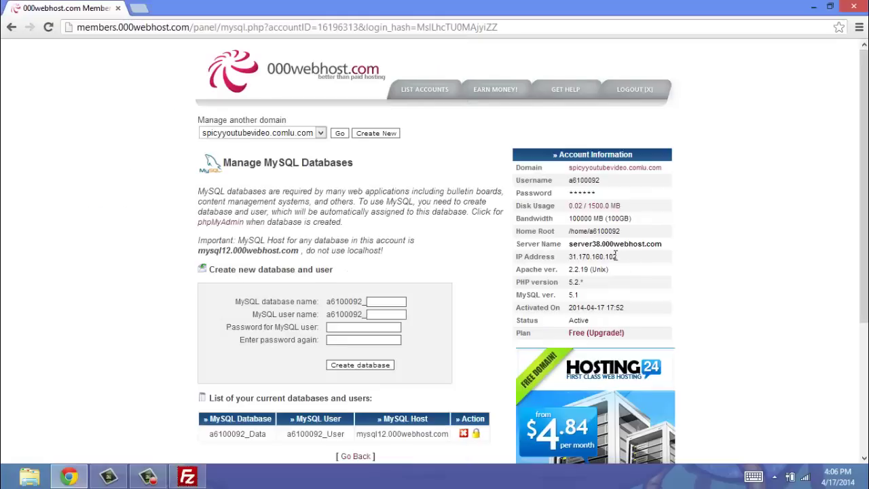
left_click_drag(616, 257, 570, 256)
key("ctrl+c")
left_click(187, 476)
left_click(102, 61)
key("ctrl+v")
Paste the account username, enter the FTP password and connect FileZilla to the server.
left_click_drag(603, 182, 570, 182)
key("ctrl+c")
left_click(188, 477)
left_click(208, 61)
key("ctrl+v")
left_click(322, 61)
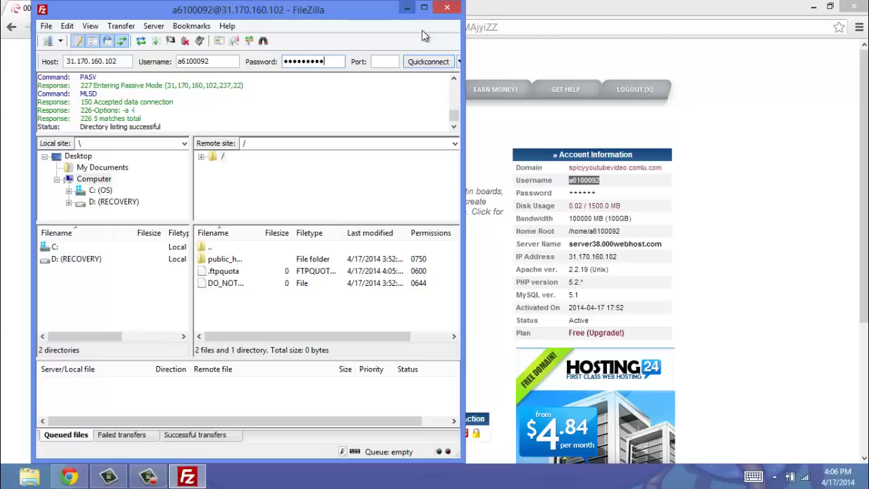
left_click(426, 61)
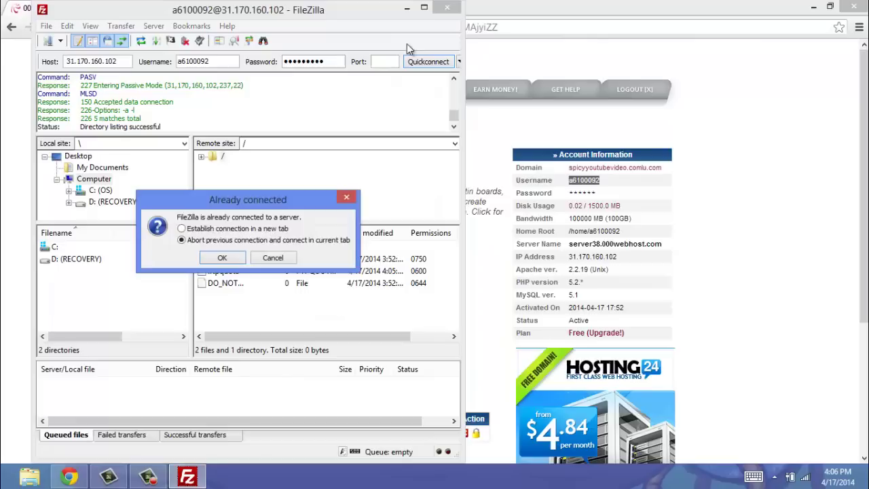
left_click(223, 258)
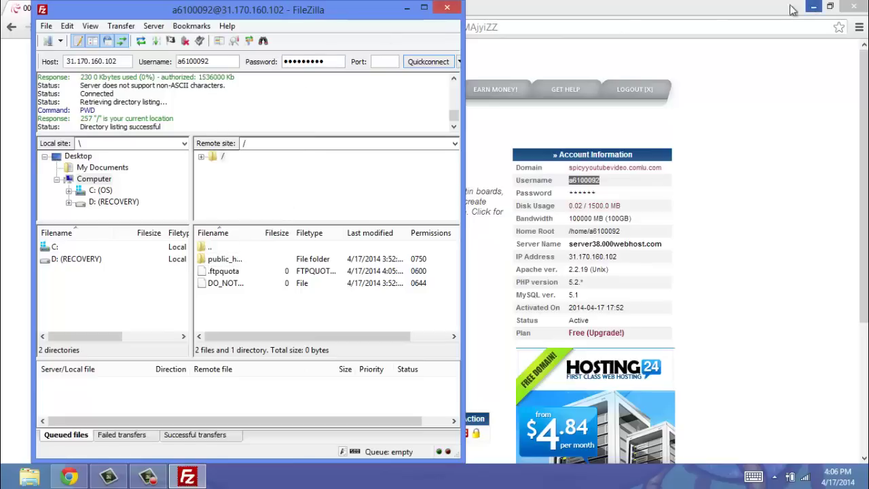
left_click(814, 6)
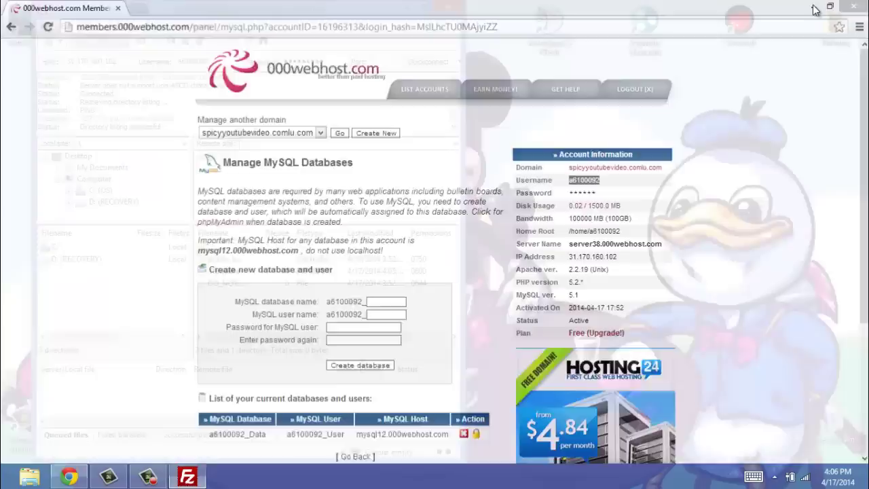
Snap FileZilla right, open mybb_1612 (3).zip in WinRAR on the left, and open public_html.
left_click_drag(307, 5, 868, 128)
double_click(265, 224)
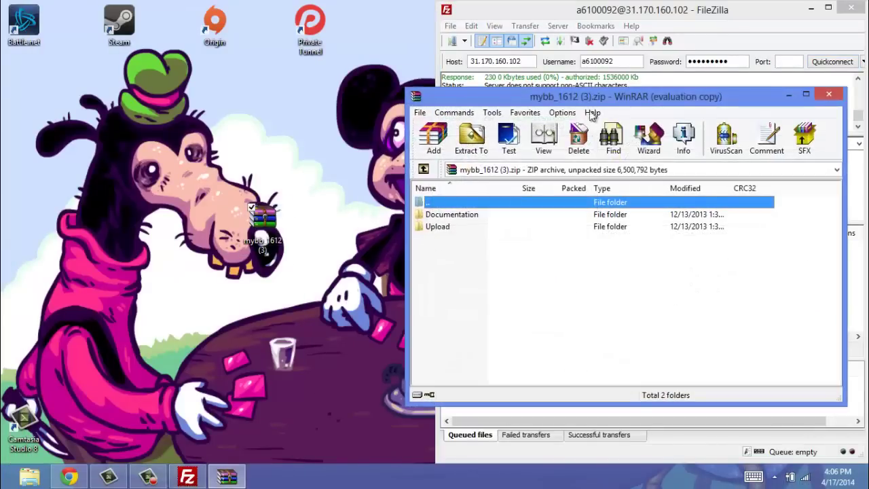
left_click_drag(617, 101, 0, 109)
left_click(319, 326)
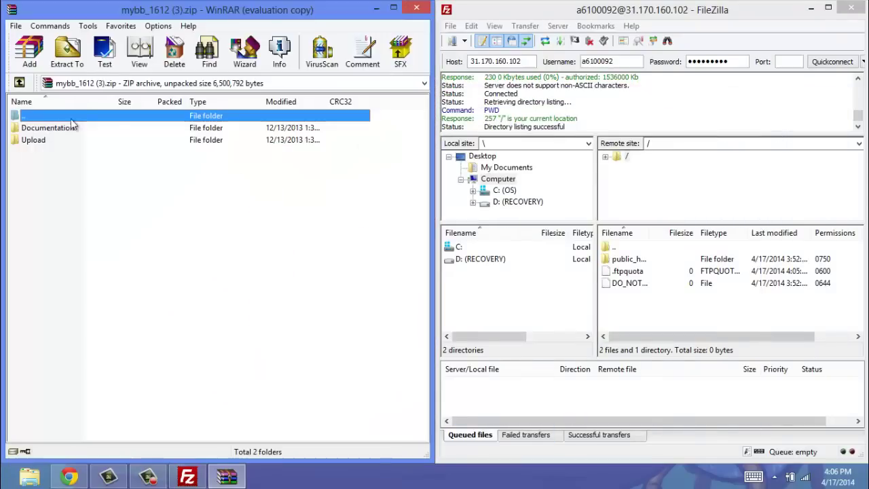
double_click(632, 261)
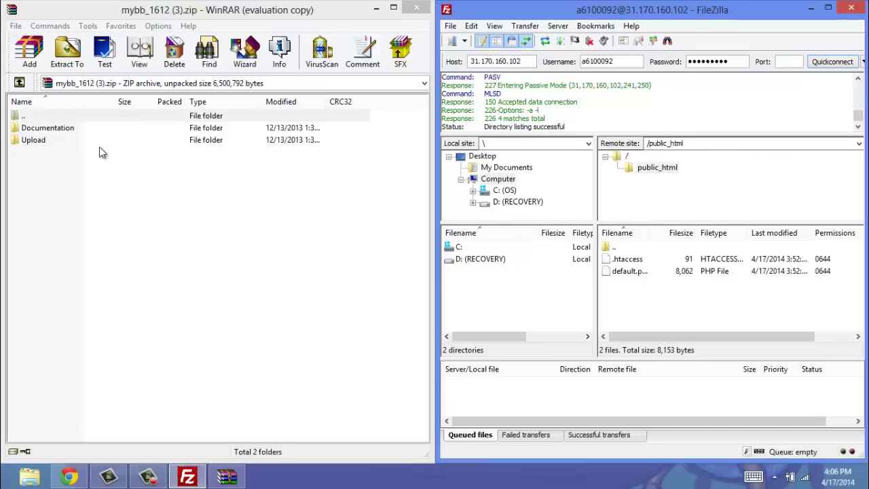
Select everything in the archive's Upload folder and drag it into public_html to upload.
left_click(95, 175)
left_click(32, 145)
double_click(35, 146)
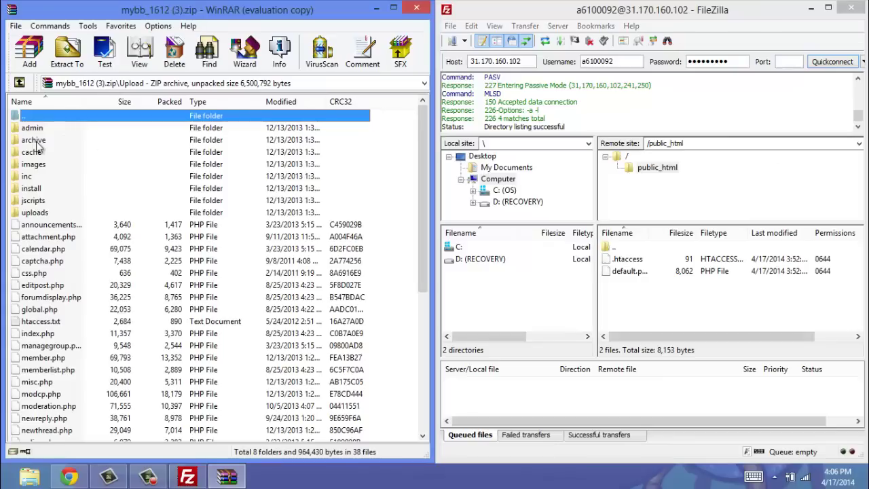
left_click(41, 129)
left_click_drag(423, 146, 421, 326)
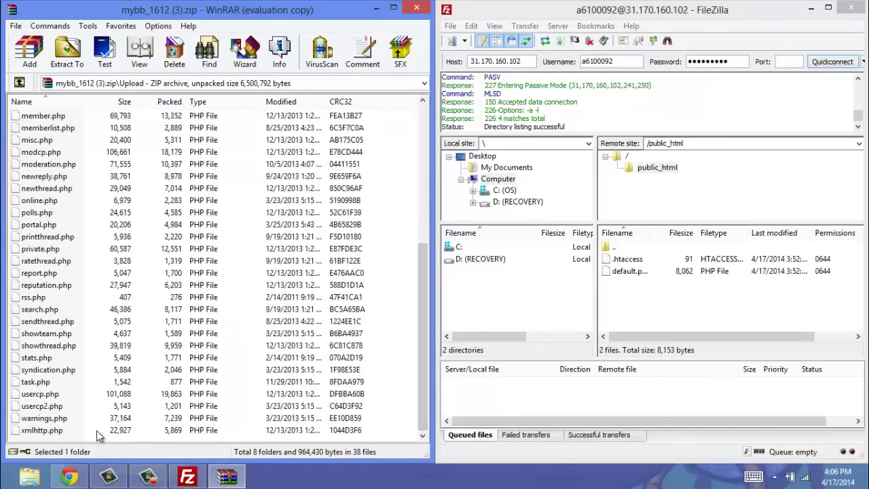
left_click(68, 432, "shift")
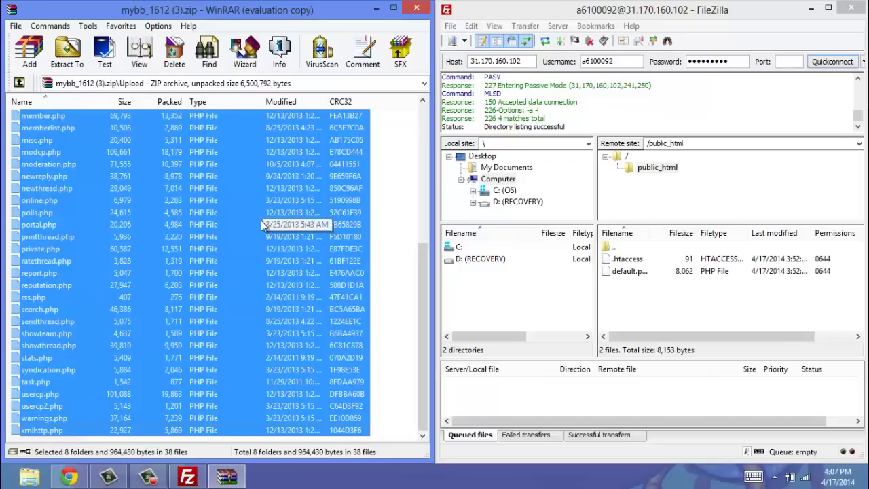
left_click_drag(423, 268, 420, 362)
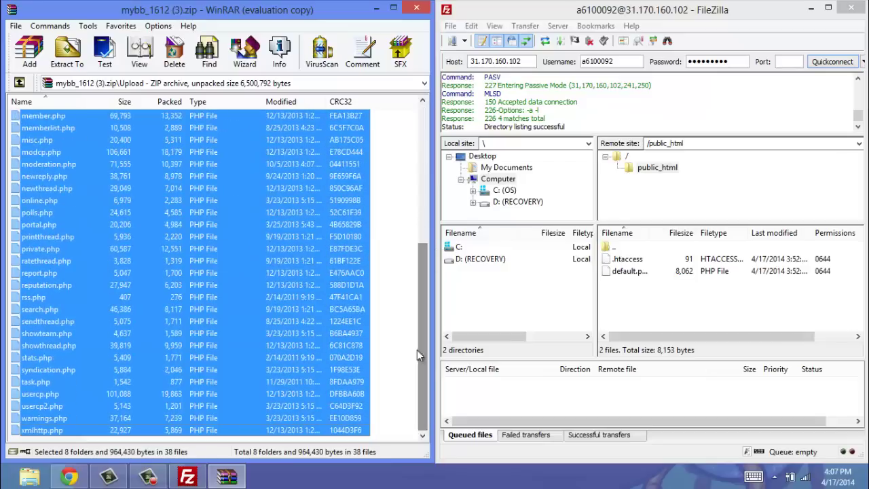
left_click_drag(205, 229, 675, 299)
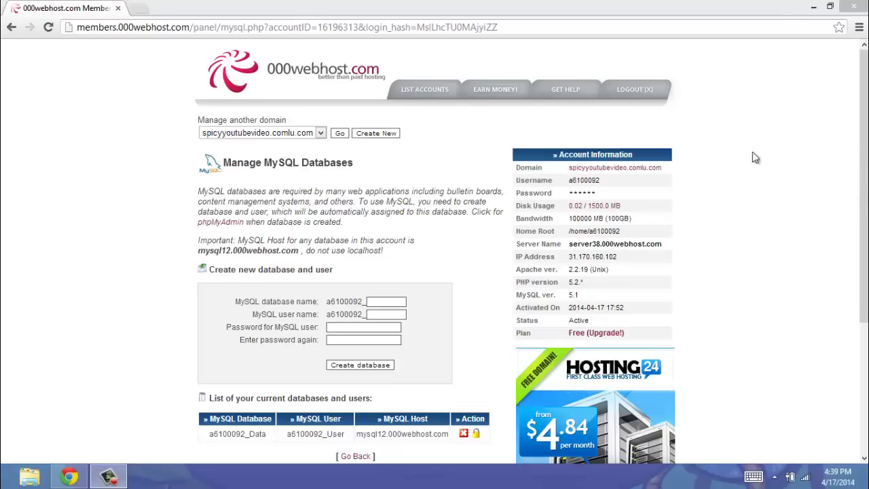
Open spicyyoutubevideo.comlu.com in a new tab, showing MyBB Error (41) about the board not being installed.
middle_click(638, 169)
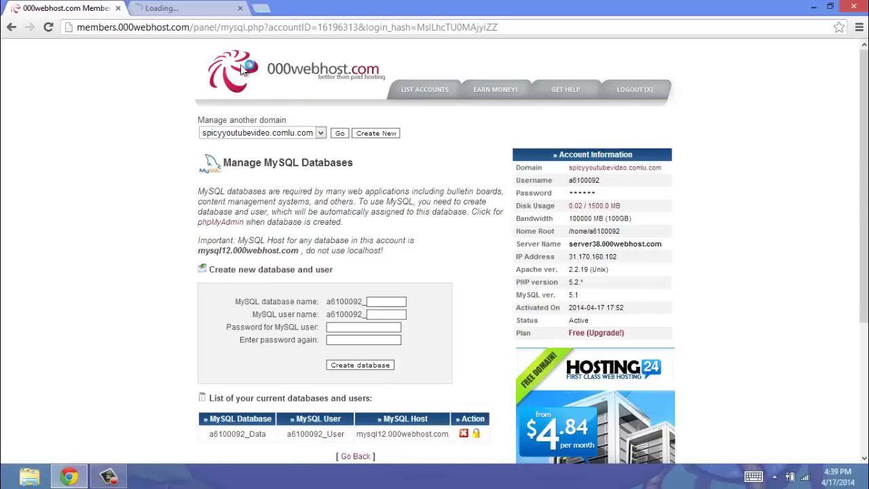
left_click(182, 11)
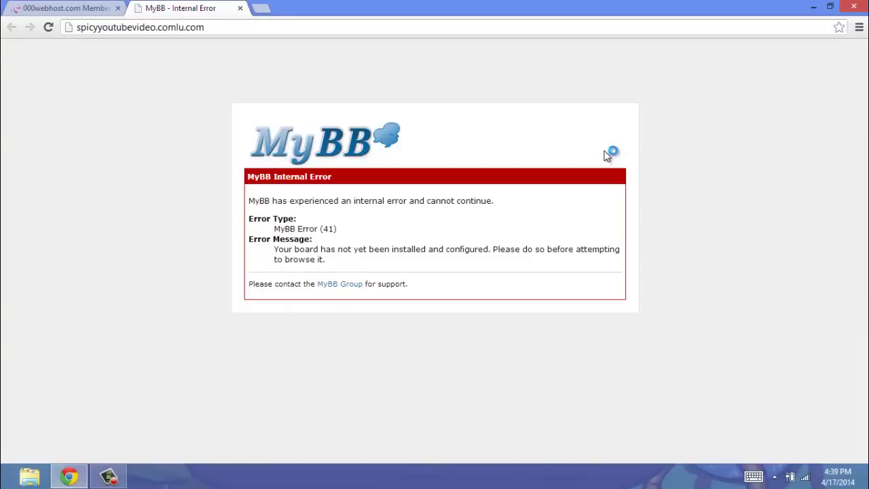
left_click(321, 28)
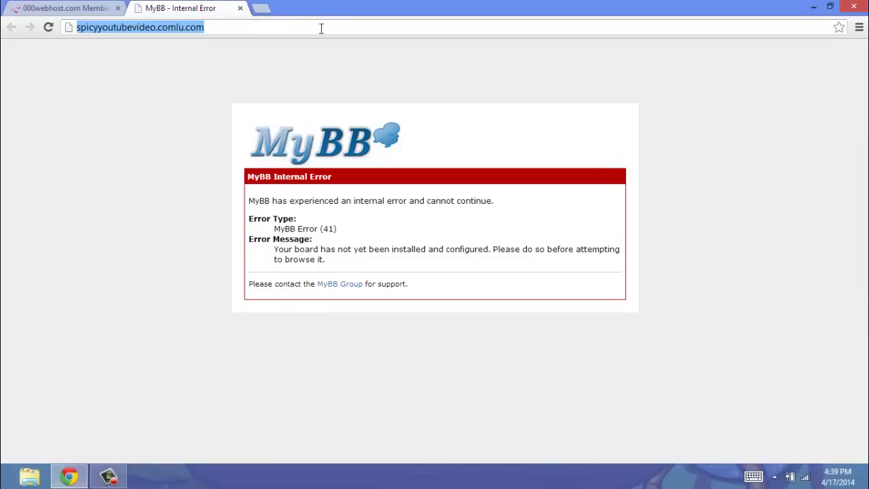
Load the MyBB installer at spicyyoutubevideo.comlu.com/install.
left_click(321, 28)
type("/install")
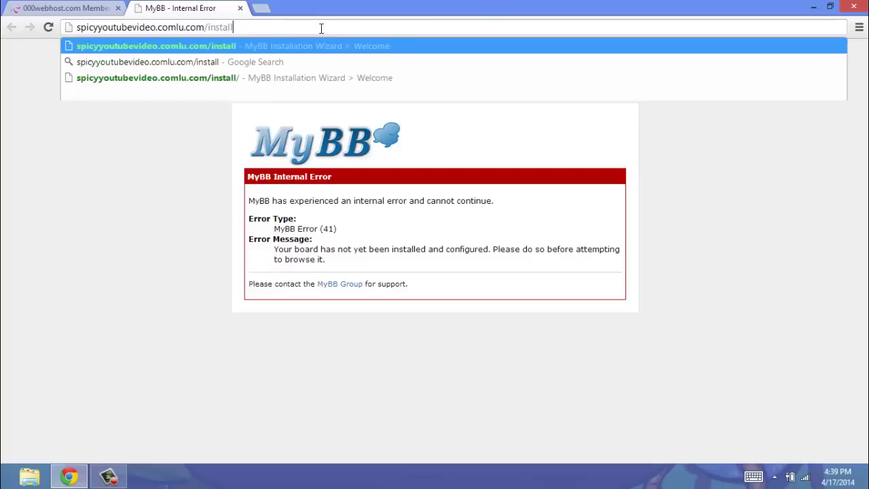
key("Return")
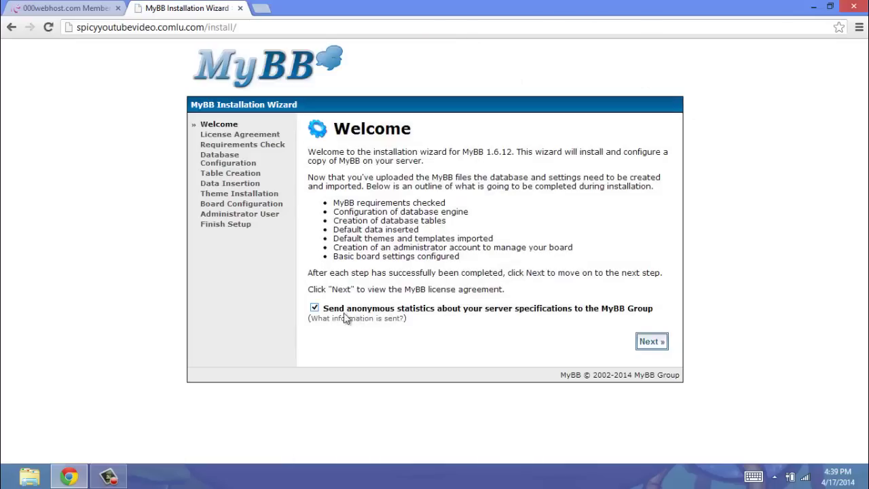
Opt out of anonymous statistics, accept the license and pass the requirements check.
left_click(314, 308)
left_click(659, 342)
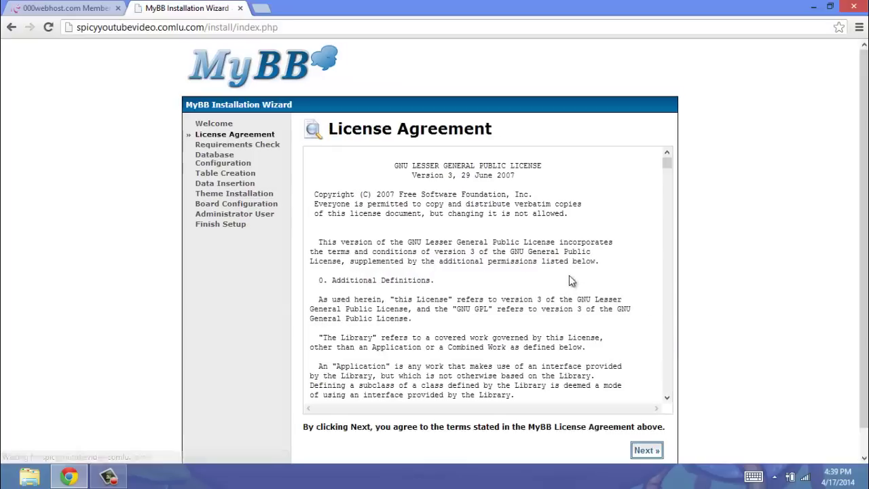
left_click(654, 451)
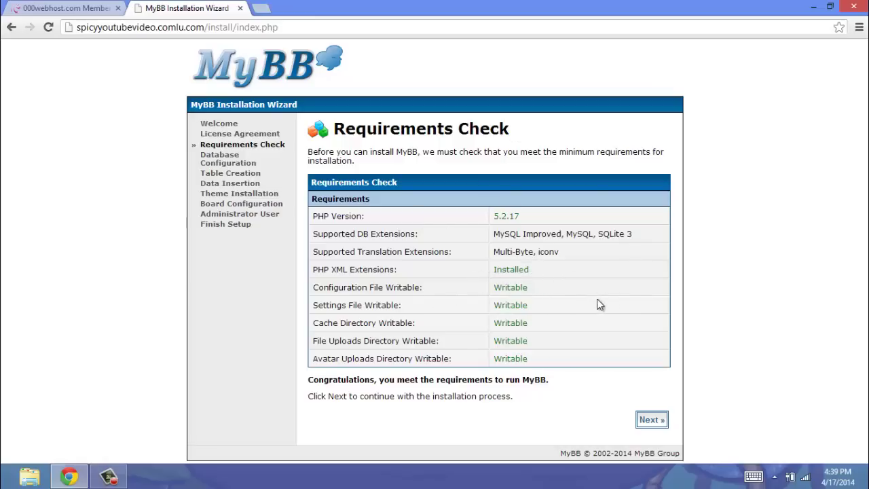
left_click(650, 420)
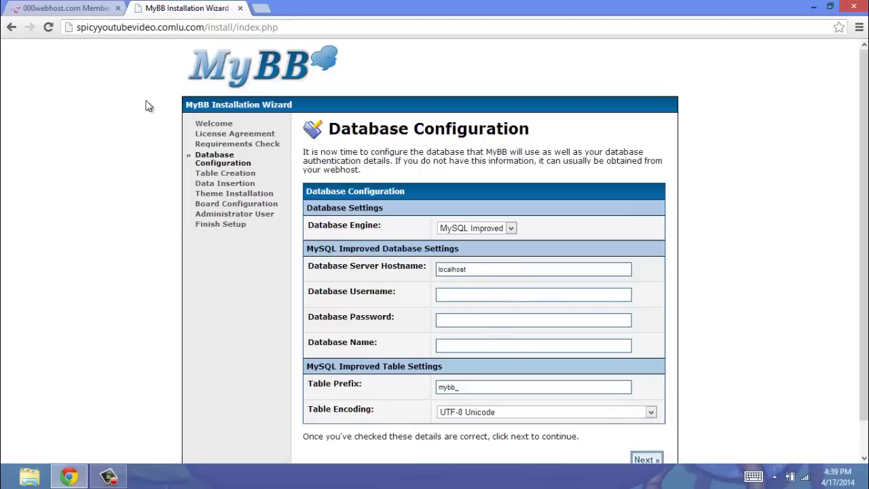
Replace the localhost database hostname with mysql12.000webhost.com.
left_click(59, 8)
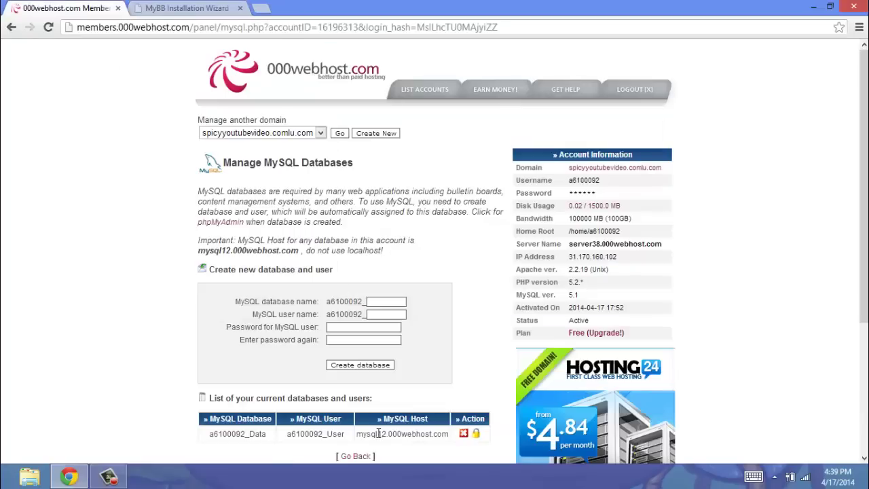
left_click_drag(359, 435, 448, 434)
key("ctrl+c")
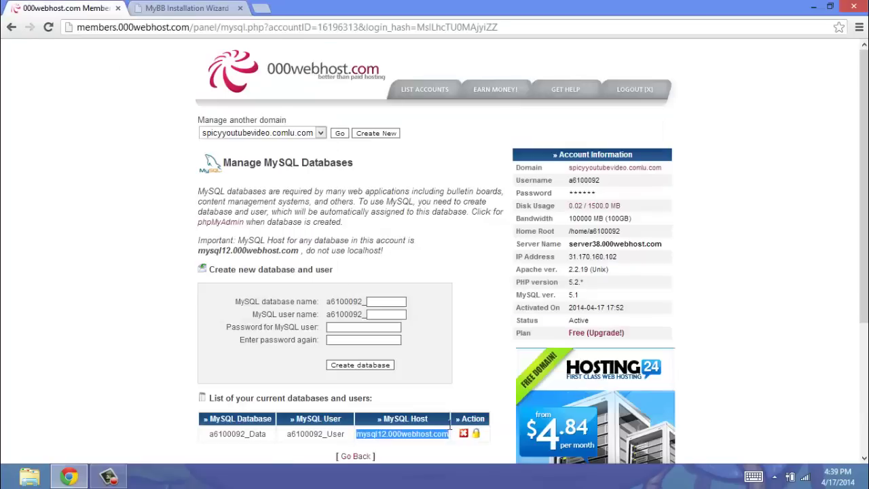
left_click(187, 8)
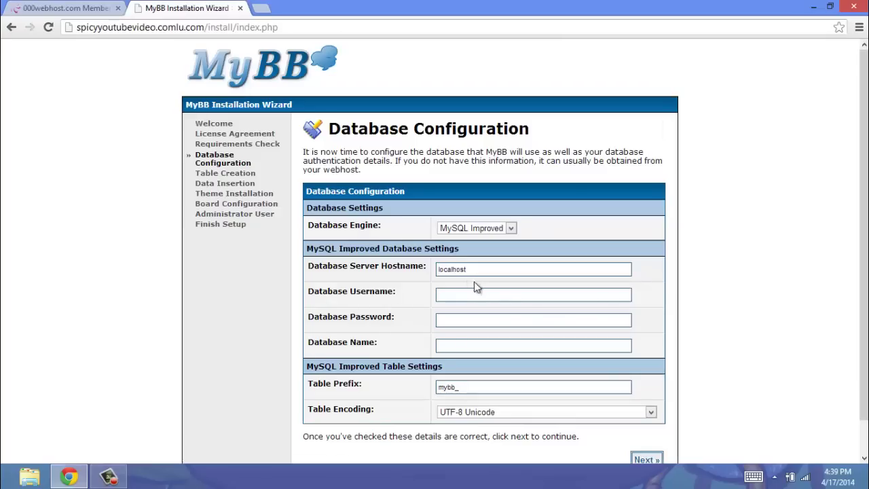
left_click_drag(475, 270, 392, 270)
key("ctrl+v")
Paste the _User MySQL username from the hosting panel and enter its password.
left_click(65, 8)
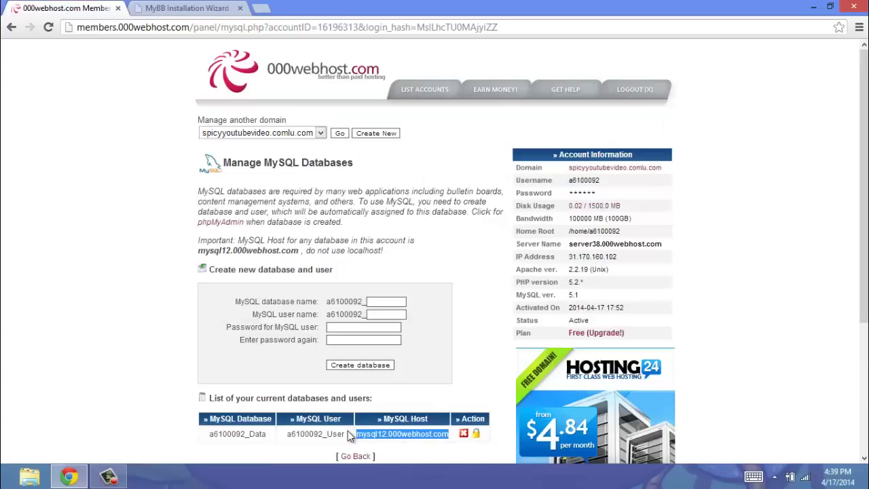
left_click_drag(346, 433, 292, 438)
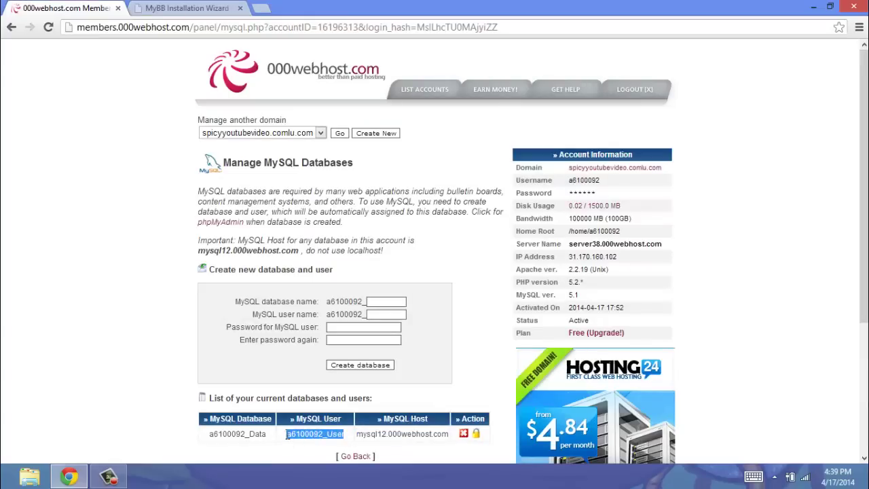
key("ctrl+c")
left_click(173, 8)
left_click(463, 294)
key("ctrl+v")
left_click(461, 323)
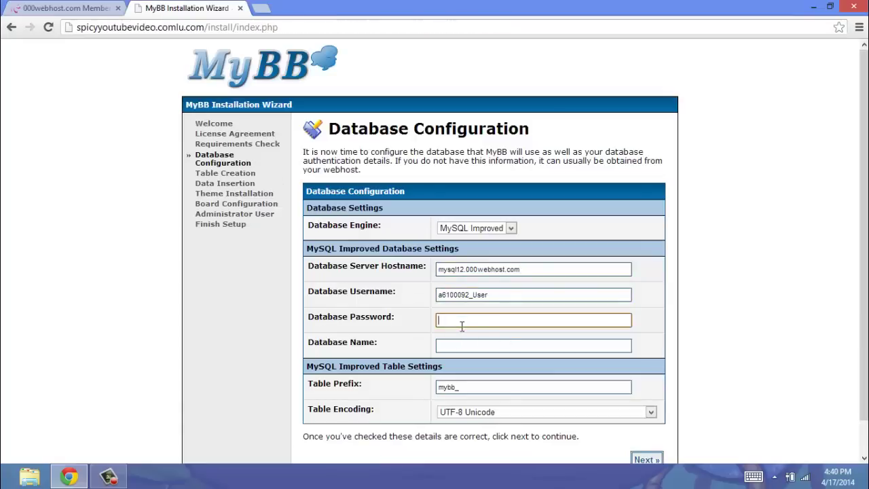
type("***")
Paste the _Data database name into Database Name and submit the database settings.
left_click(39, 9)
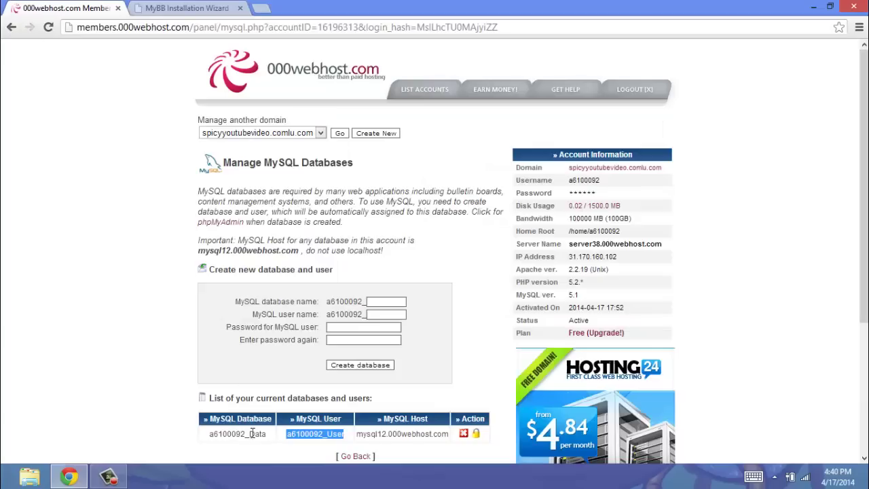
left_click_drag(266, 435, 207, 435)
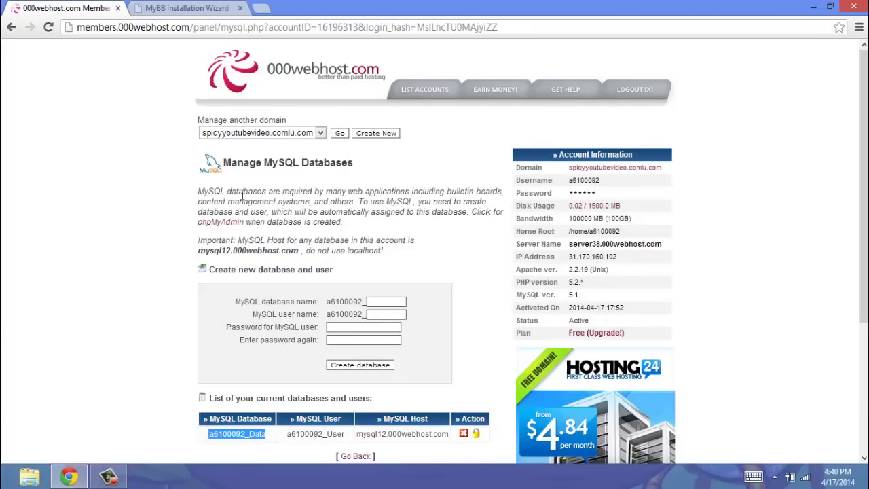
left_click(168, 8)
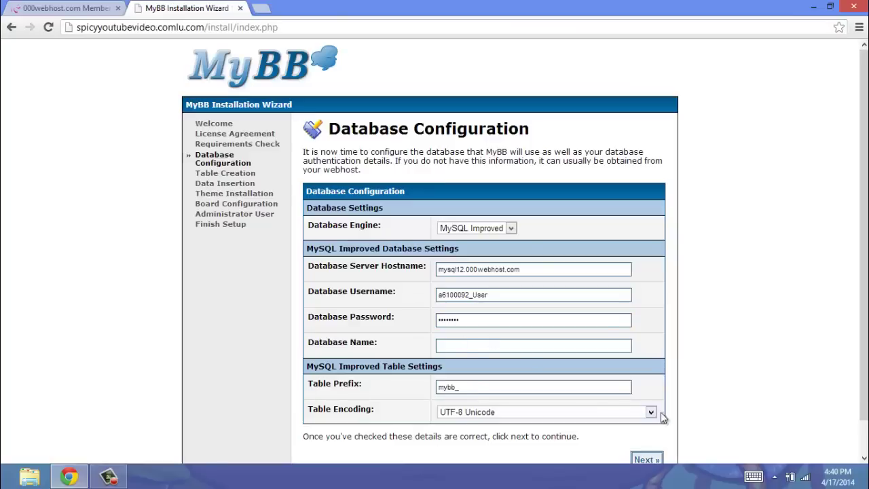
left_click(512, 347)
key("ctrl+v")
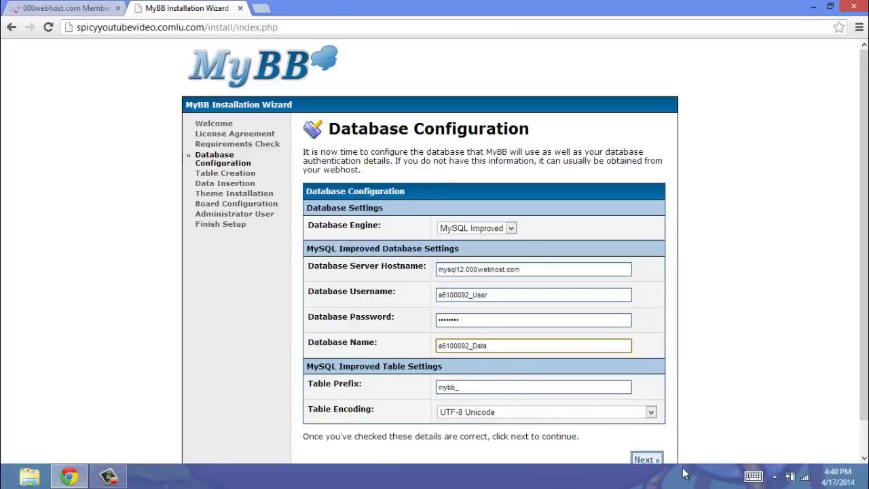
left_click(654, 459)
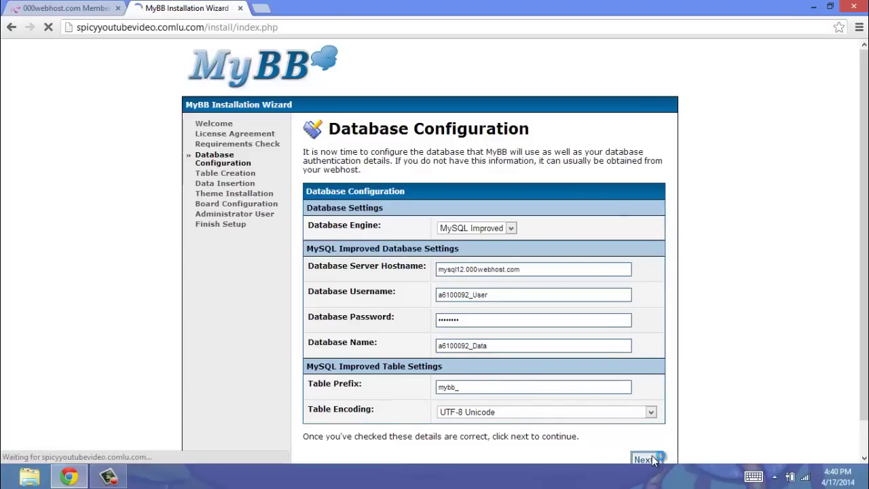
Proceed through table creation, table population and default theme insertion.
scroll(518, 192, "down", 7)
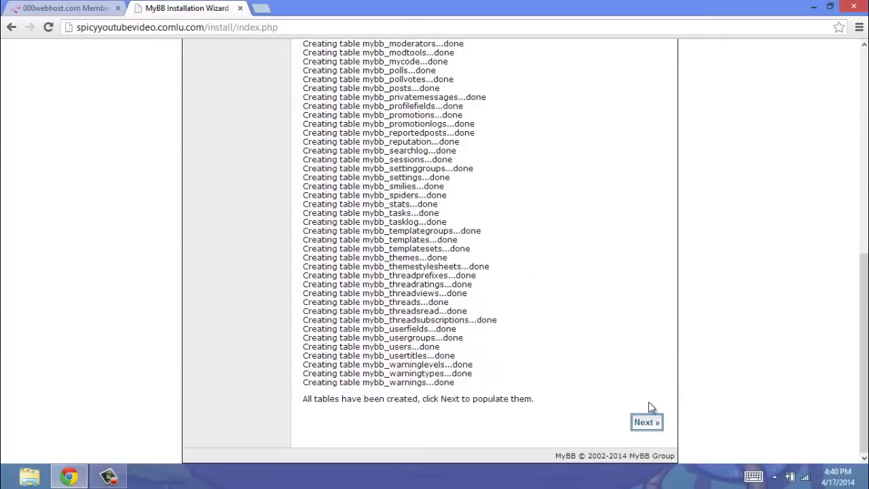
left_click(647, 423)
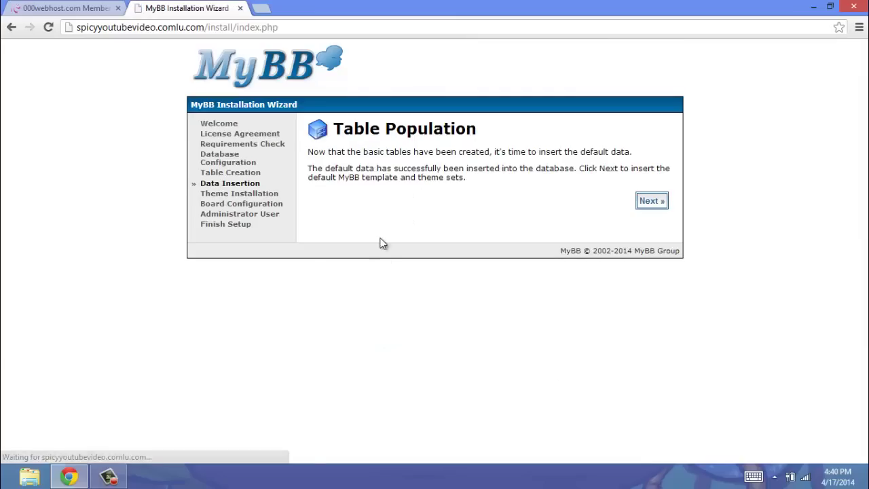
left_click(649, 204)
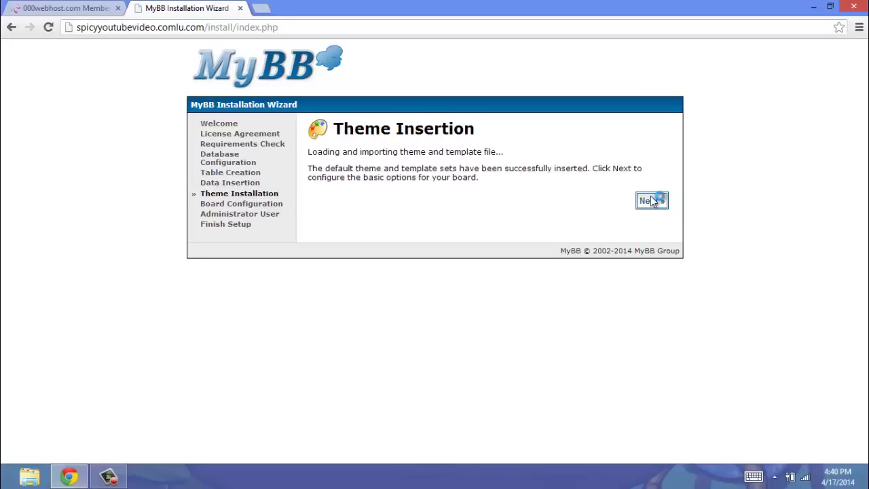
left_click(652, 198)
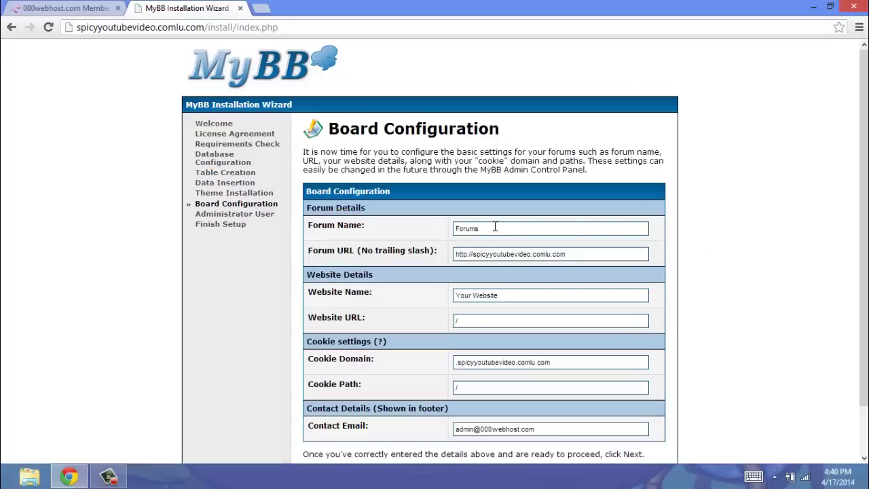
Name the forum and website 'My Forums', set the contact e-mail address, and submit.
left_click_drag(486, 227, 356, 221)
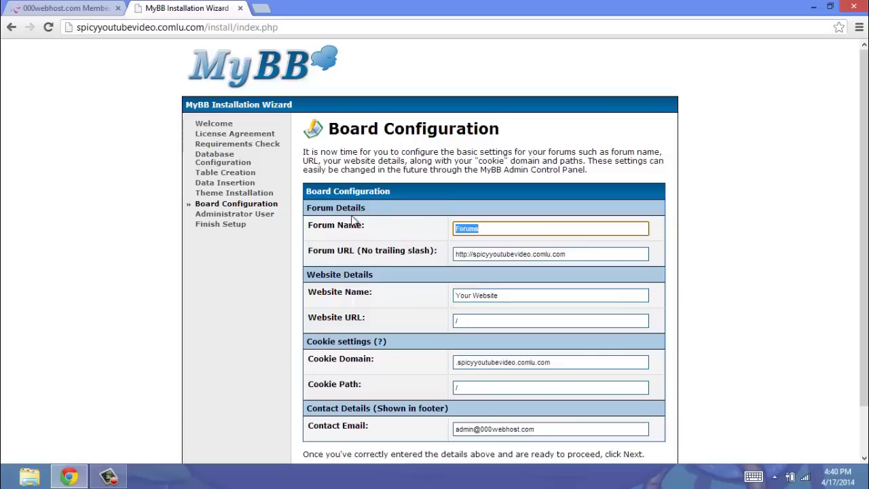
left_click(453, 230)
type("My")
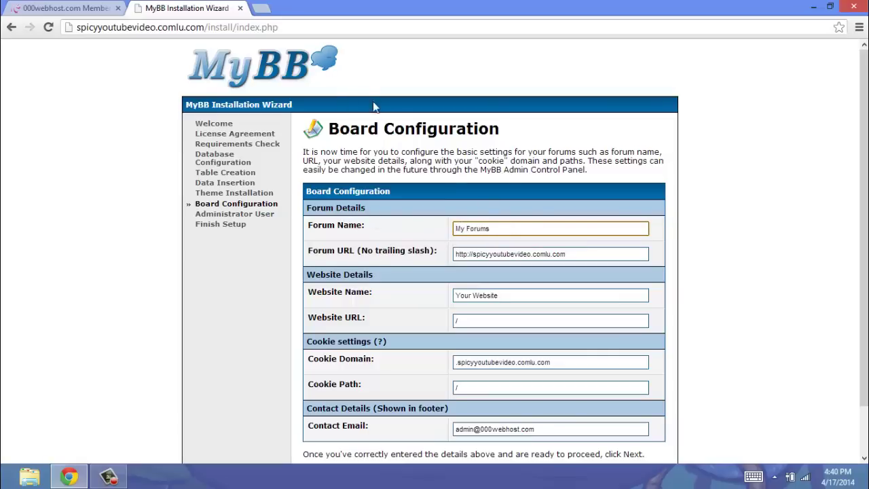
left_click_drag(501, 296, 426, 296)
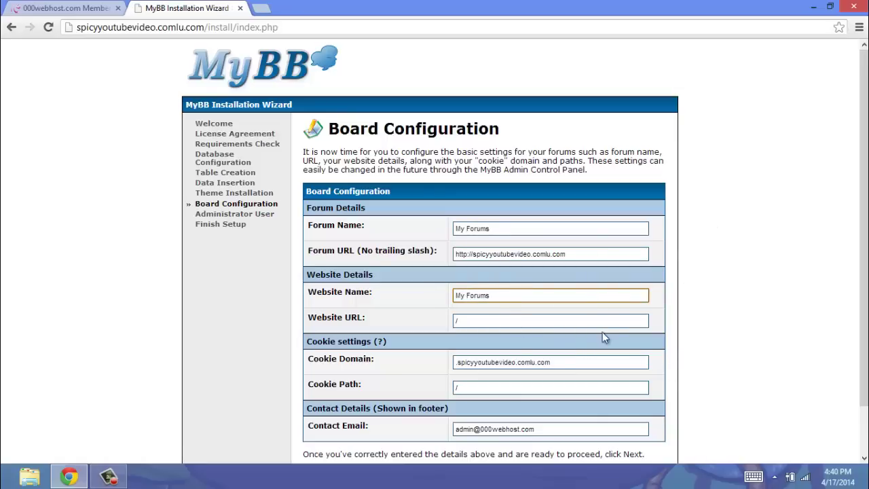
scroll(600, 325, "down", 1)
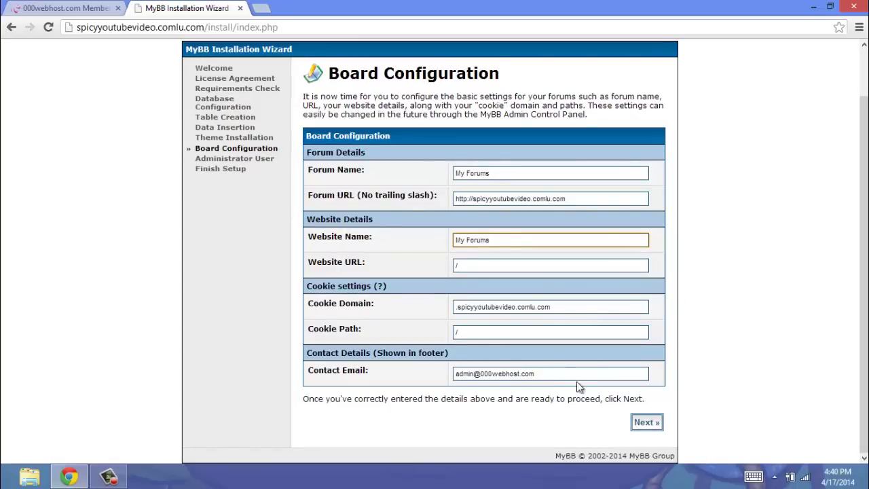
left_click_drag(556, 377, 436, 374)
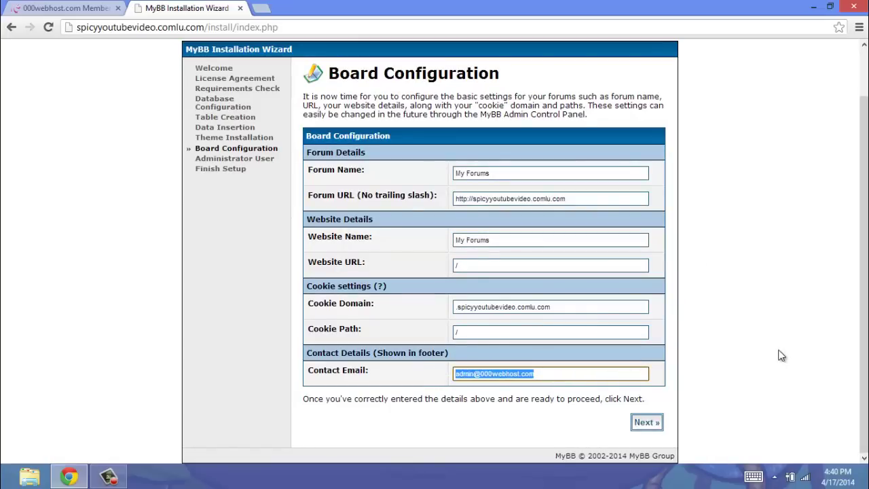
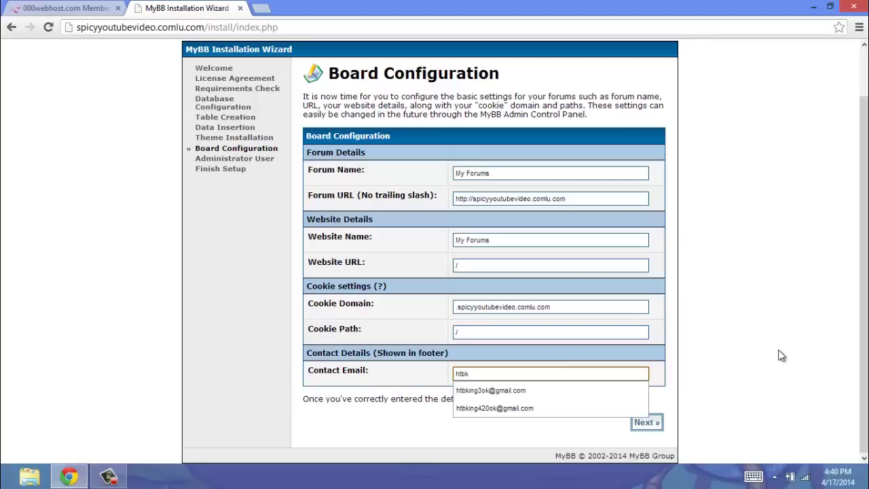
left_click(529, 390)
key("BackSpace")
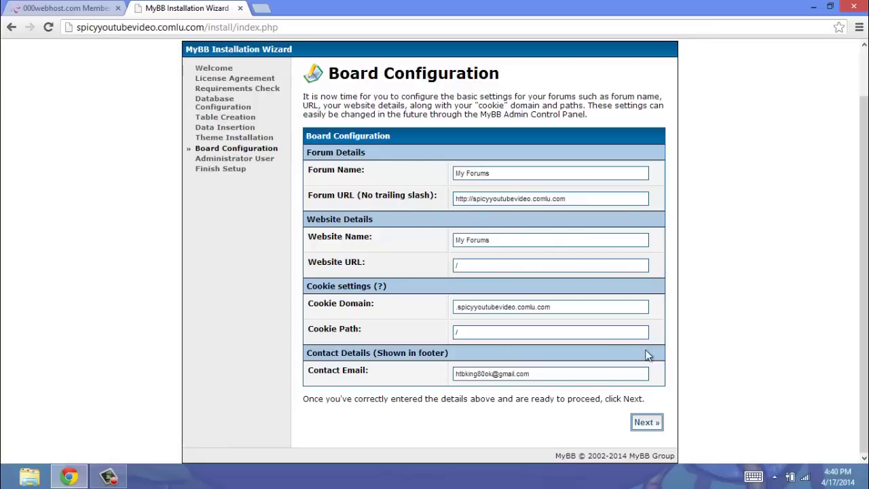
left_click(644, 422)
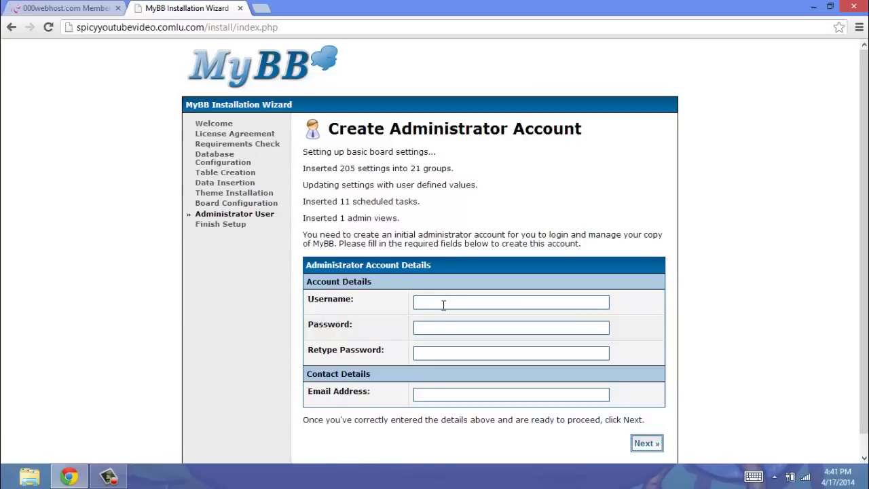
Enter the administrator username and the same password in both password fields.
left_click(443, 305)
type("A Username")
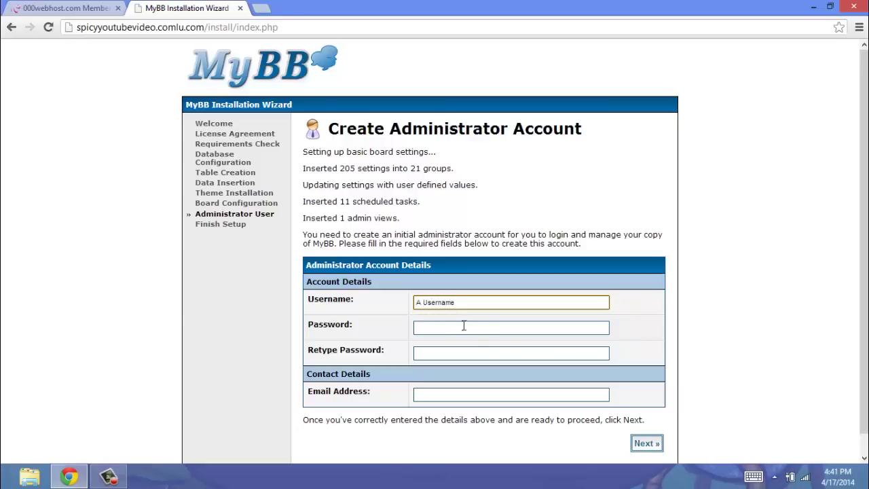
left_click(462, 325)
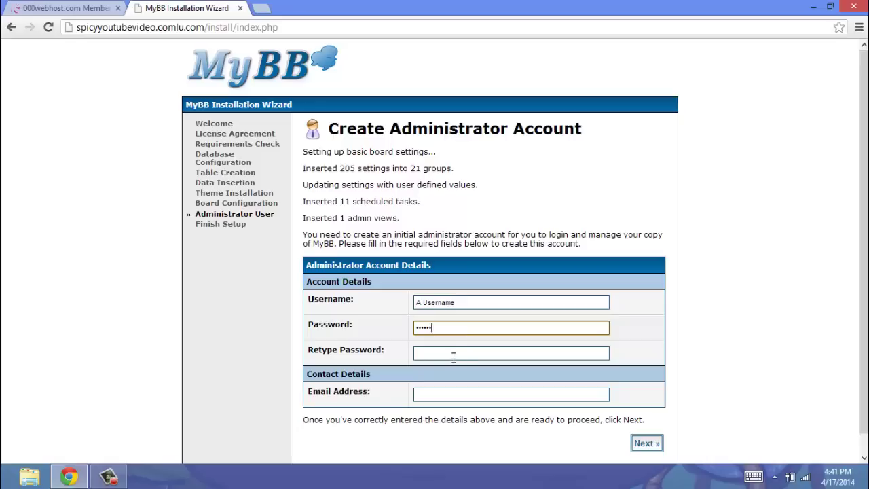
left_click(455, 353)
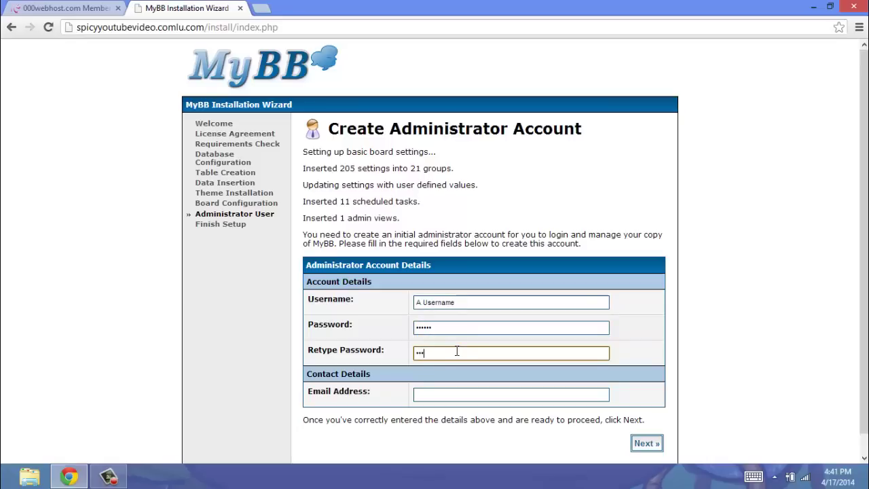
left_click_drag(445, 340, 367, 319)
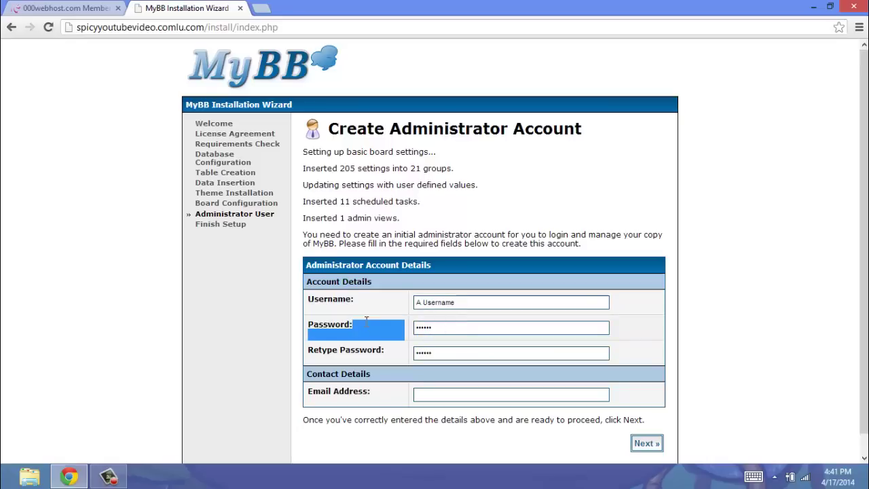
double_click(423, 332)
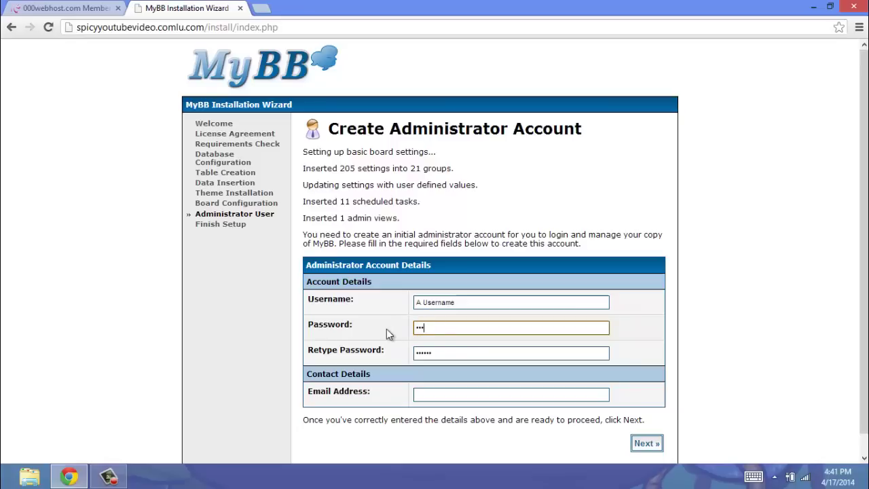
Fill in the administrator's e-mail address from the autocomplete suggestion, correcting its digits.
left_click(443, 397)
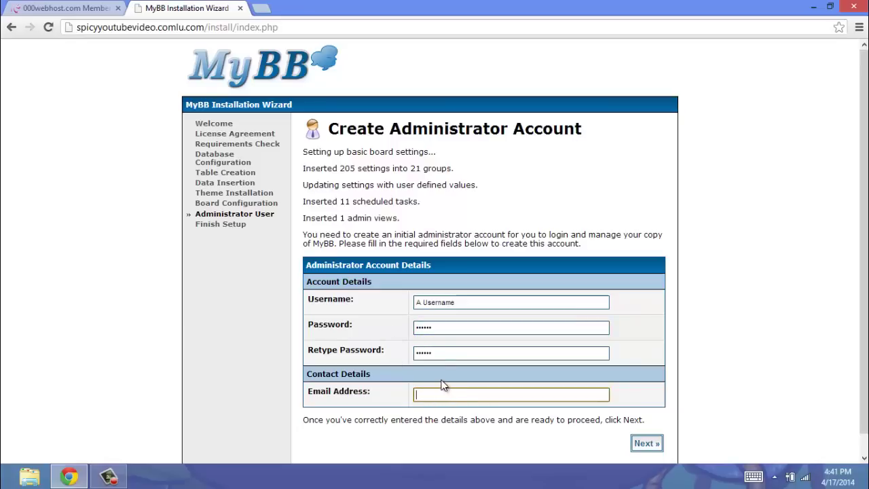
type("ht")
key("Down")
key("Return")
left_click(442, 395)
key("Left")
key("Left")
key("Left")
key("Left")
key("Left")
key("Left")
key("Left")
key("Left")
key("Left")
key("Left")
key("Left")
key("Left")
key("BackSpace")
type("80")
left_click(693, 388)
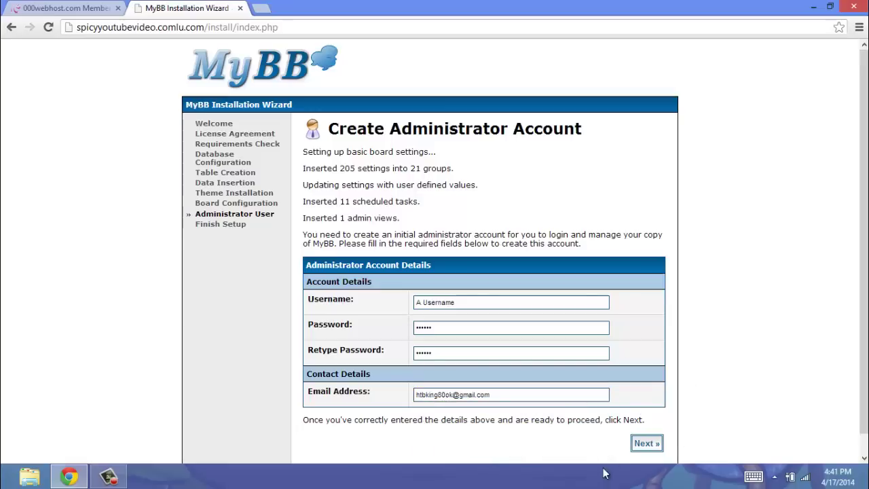
Submit the admin account to finish setup, then remove /install/index.php from the address to load the forum home page.
left_click(647, 445)
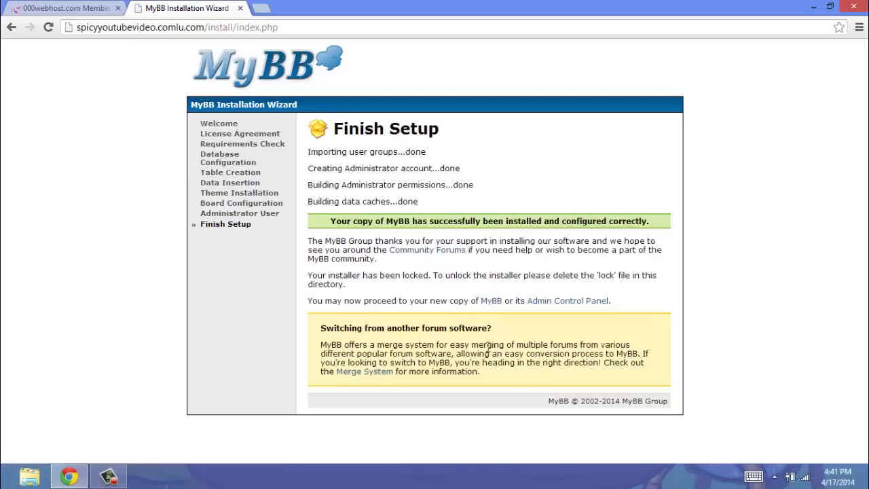
left_click_drag(278, 28, 214, 33)
key("BackSpace")
key("Return")
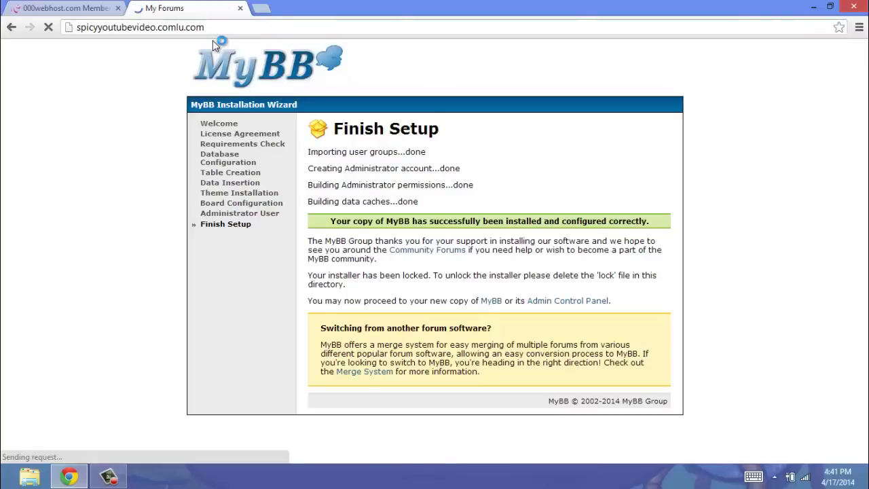